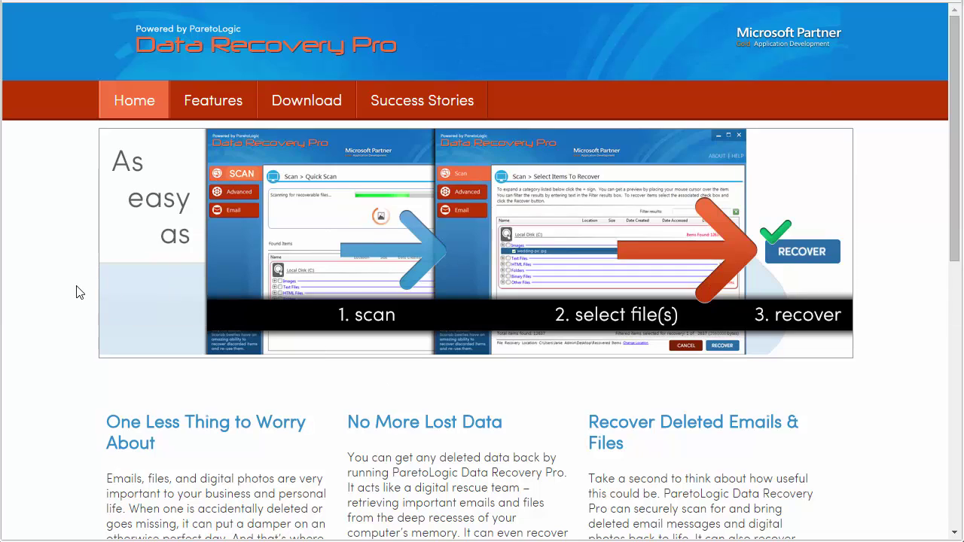
Scroll the Data Recovery Pro product page down to the Download Now button and back up.
scroll(73, 290, "down", 2)
scroll(73, 290, "down", 1)
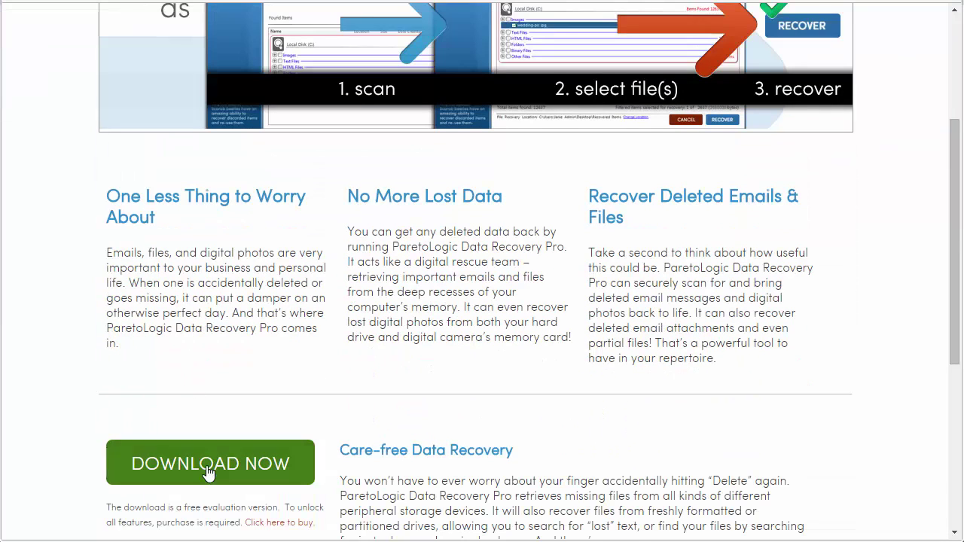
scroll(86, 409, "up", 3)
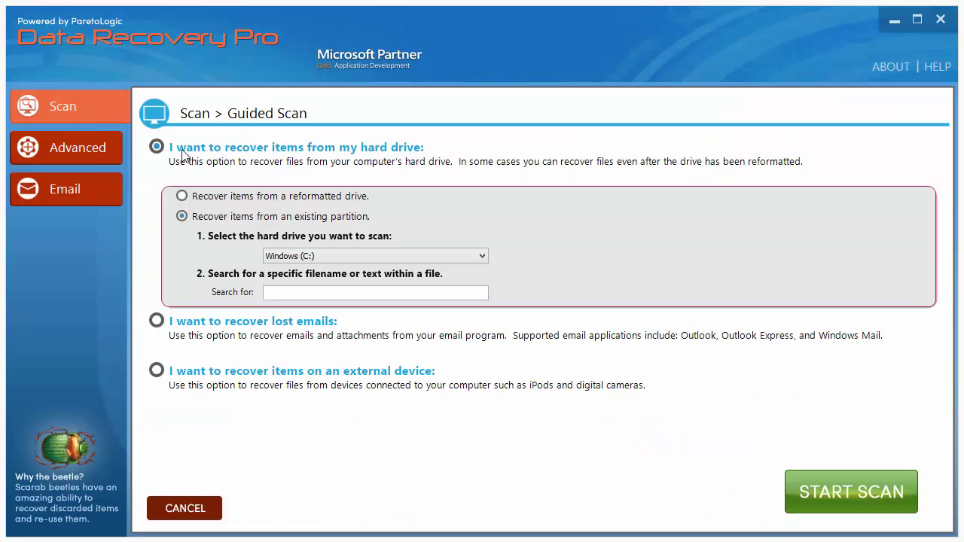
left_click(198, 508)
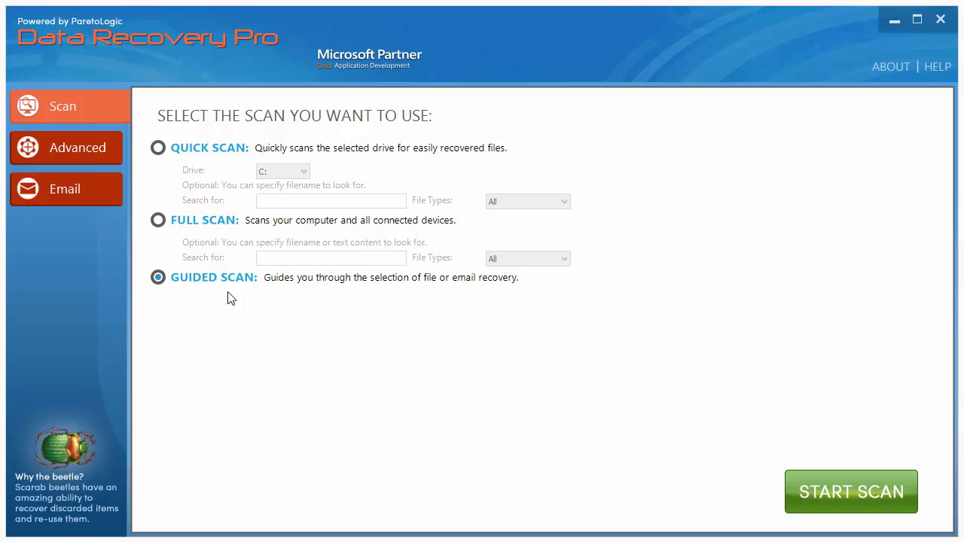
left_click(855, 499)
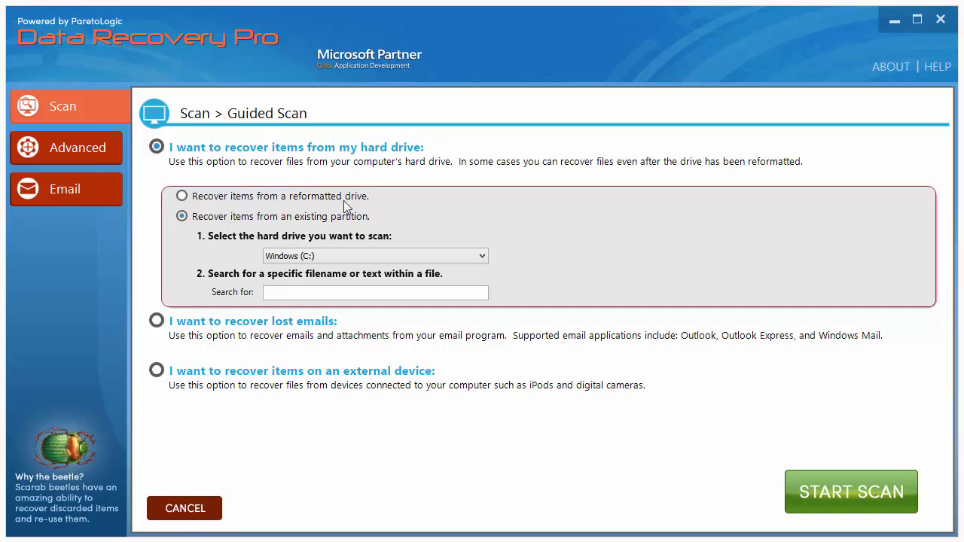
left_click(366, 255)
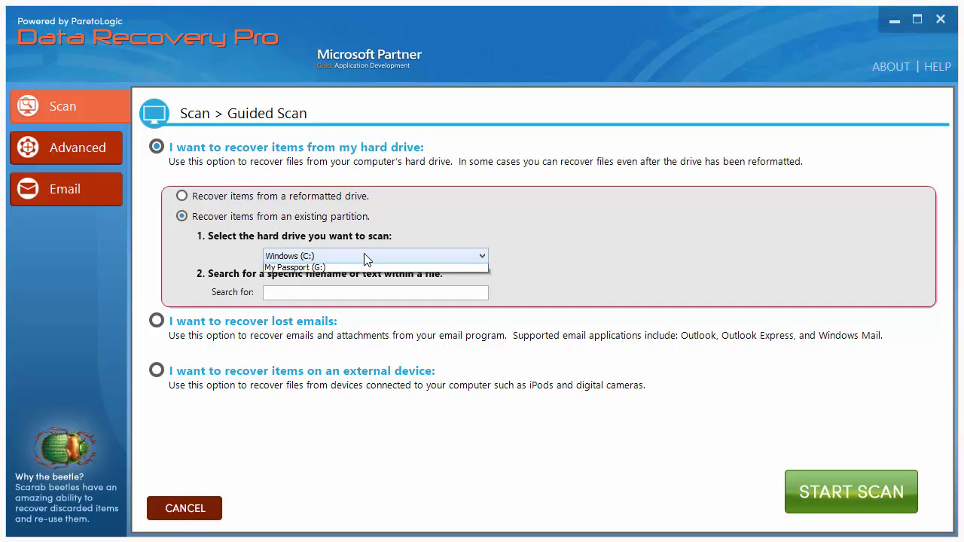
left_click(542, 253)
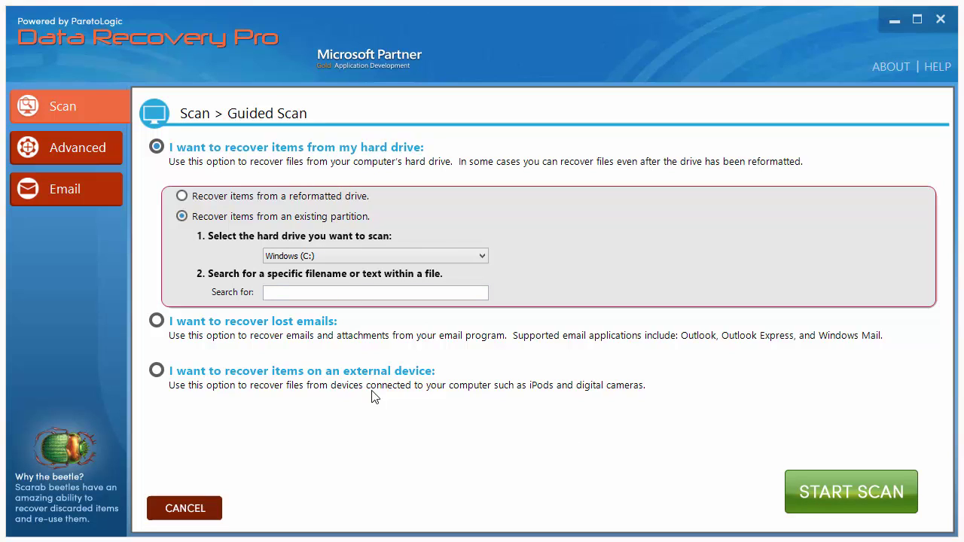
Cancel the Guided Scan and switch to the Advanced scan options listing all volumes.
left_click(199, 509)
left_click(78, 150)
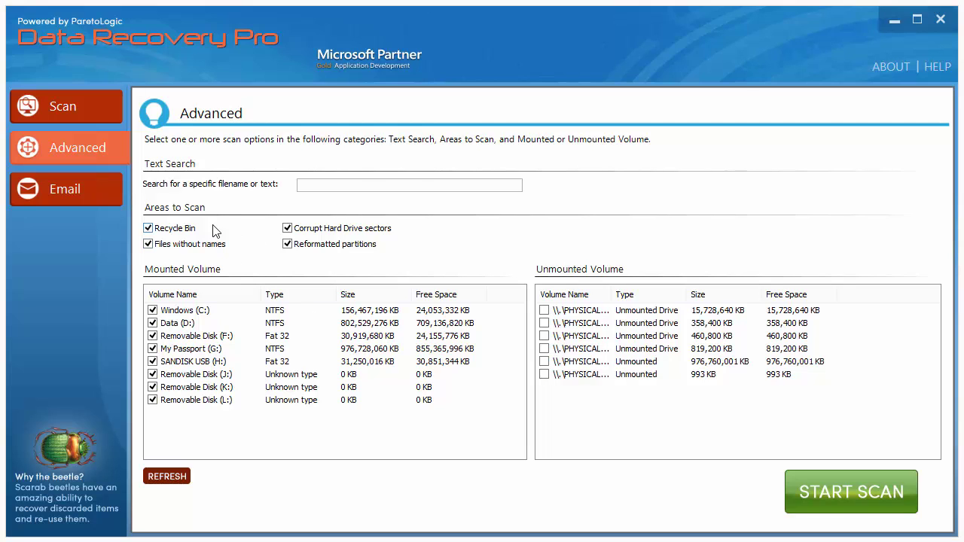
Go back through Scan and Start Scan to reopen the Advanced scan options.
left_click(73, 110)
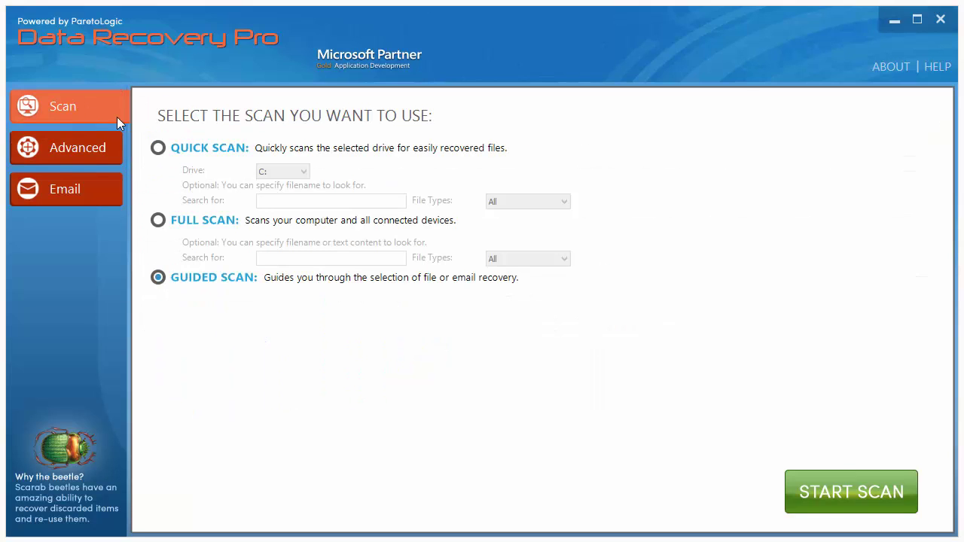
left_click(835, 488)
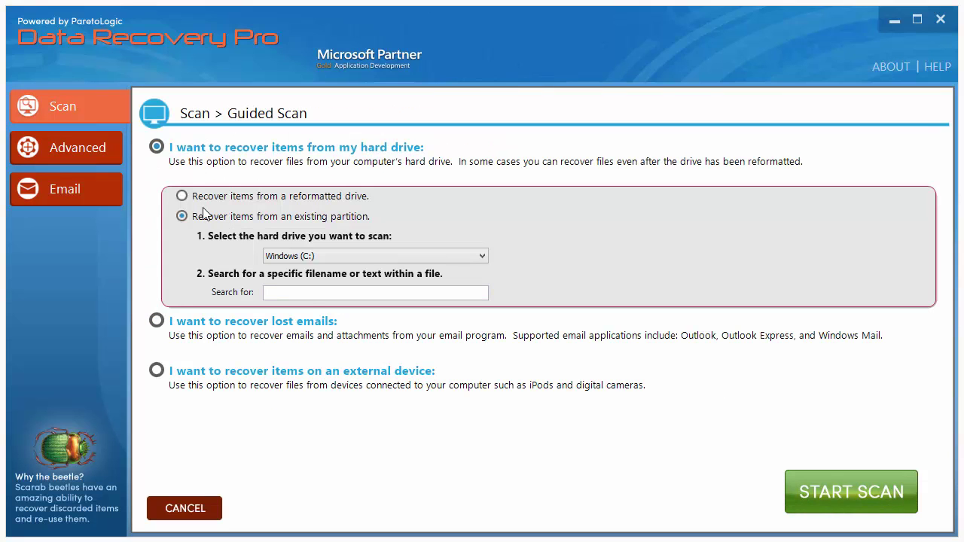
left_click(102, 157)
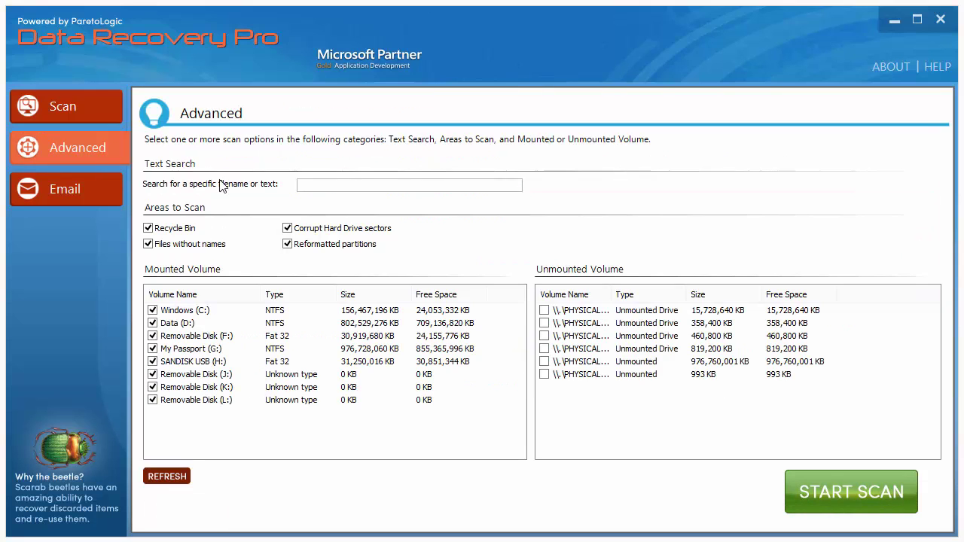
Uncheck volumes C:, D:, F:, G:, J:, K: and L:, keeping only SANDISK USB (H:).
left_click(152, 311)
left_click(153, 323)
left_click(153, 336)
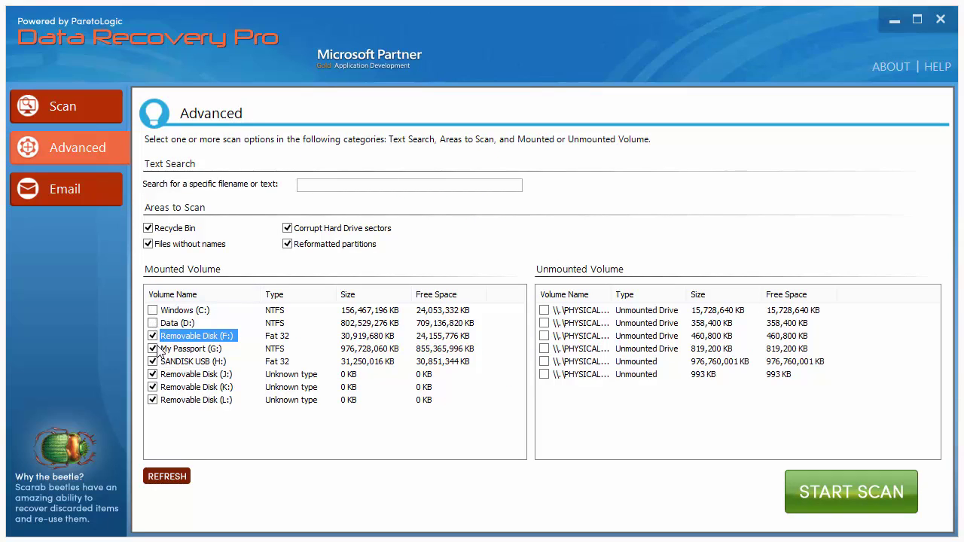
left_click(153, 349)
left_click(153, 375)
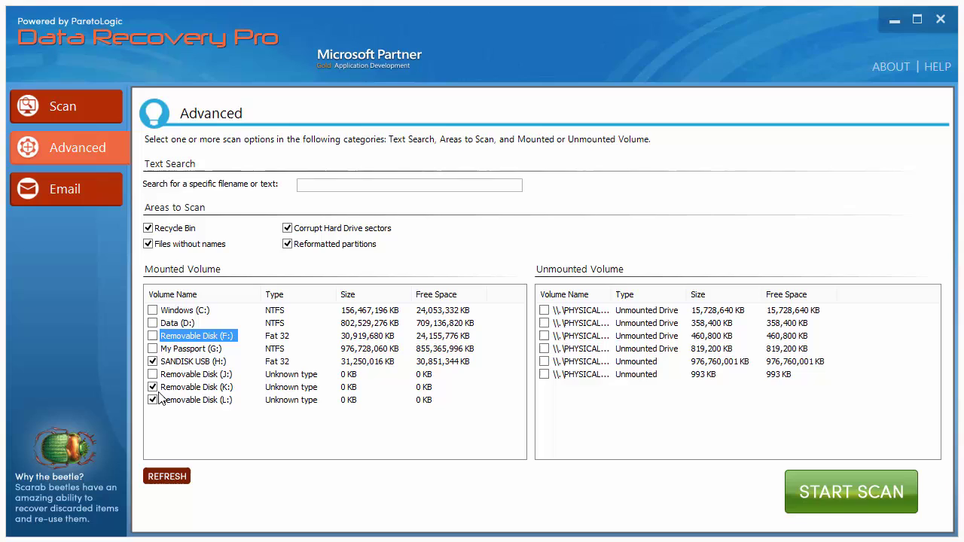
left_click(153, 387)
left_click(153, 400)
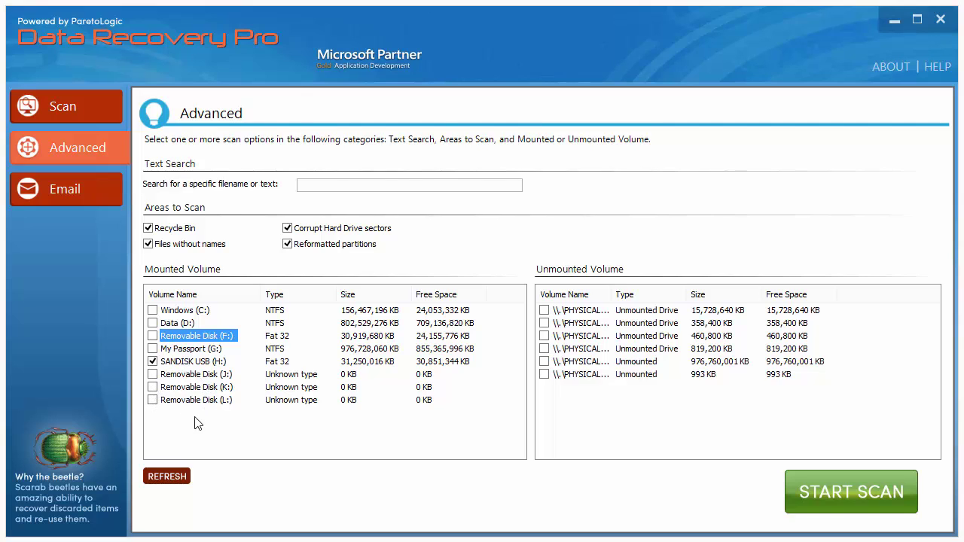
left_click(183, 364)
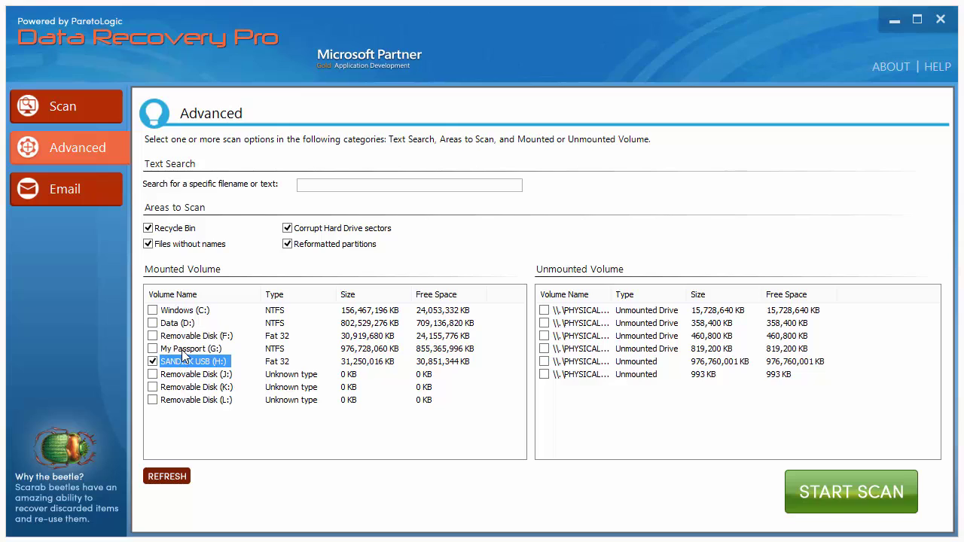
left_click(185, 349)
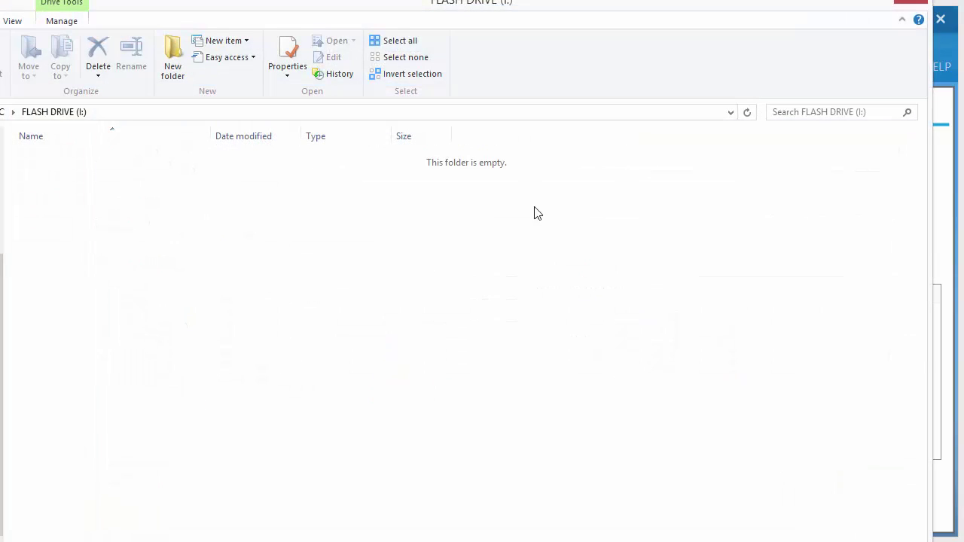
left_click_drag(458, 12, 547, 10)
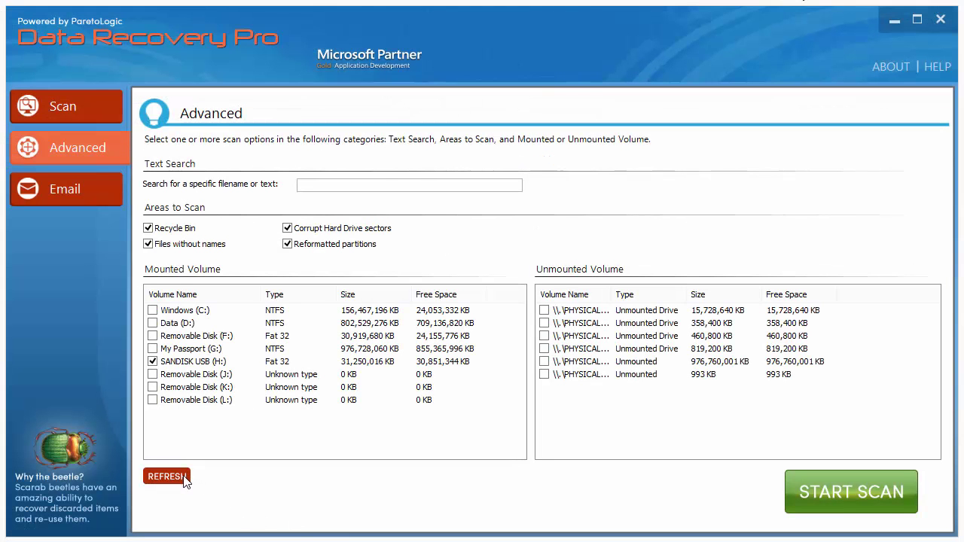
left_click(167, 476)
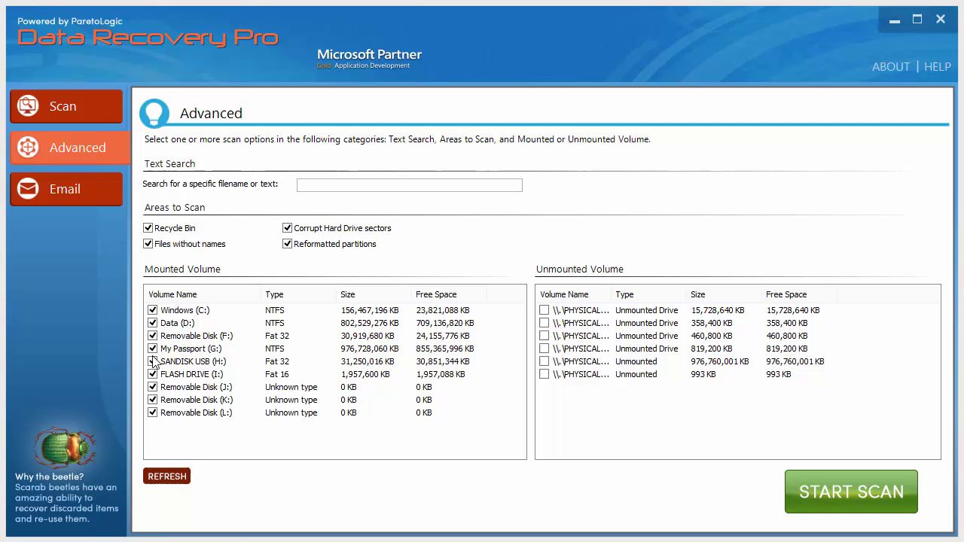
Uncheck C:, D:, F:, G:, H:, J: and K:, then start scanning only FLASH DRIVE (I:).
left_click(152, 310)
left_click(152, 323)
left_click(153, 336)
left_click(153, 349)
left_click(152, 362)
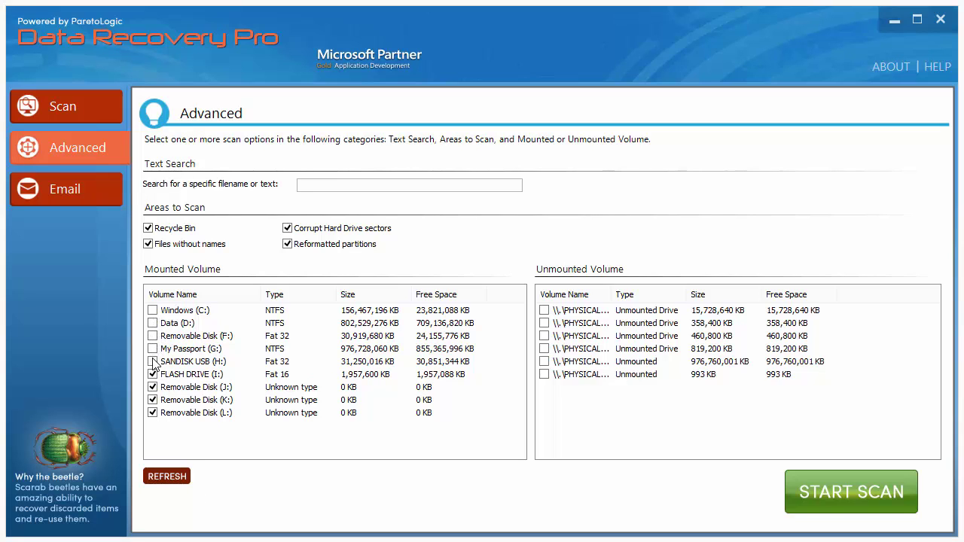
left_click(153, 387)
left_click(153, 400)
left_click(854, 497)
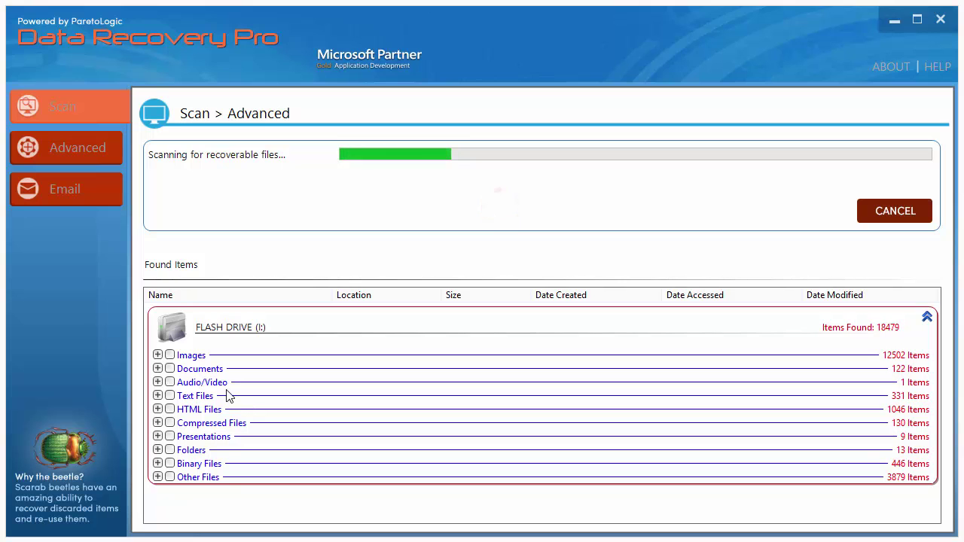
Expand the Images category and scroll through the found image files, previewing several.
left_click(157, 355)
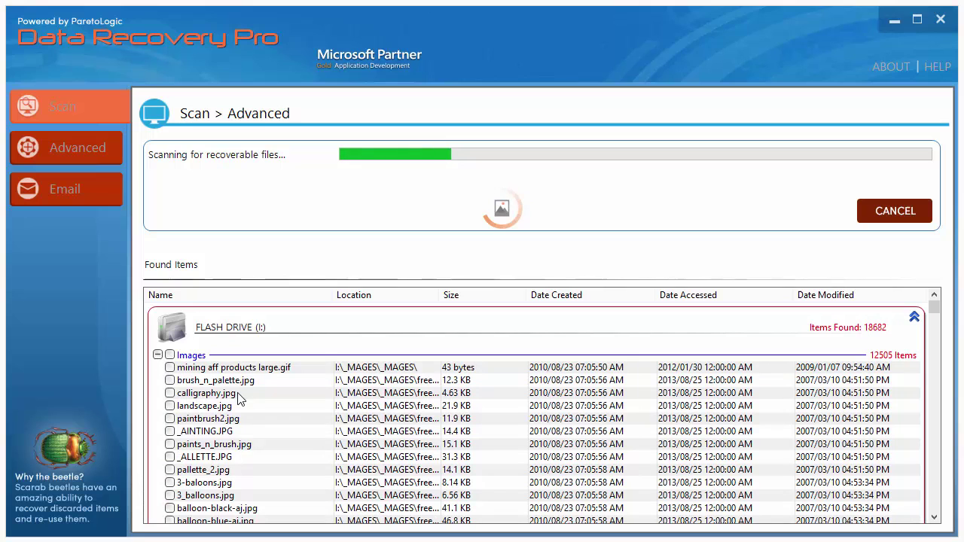
scroll(243, 433, "down", 3)
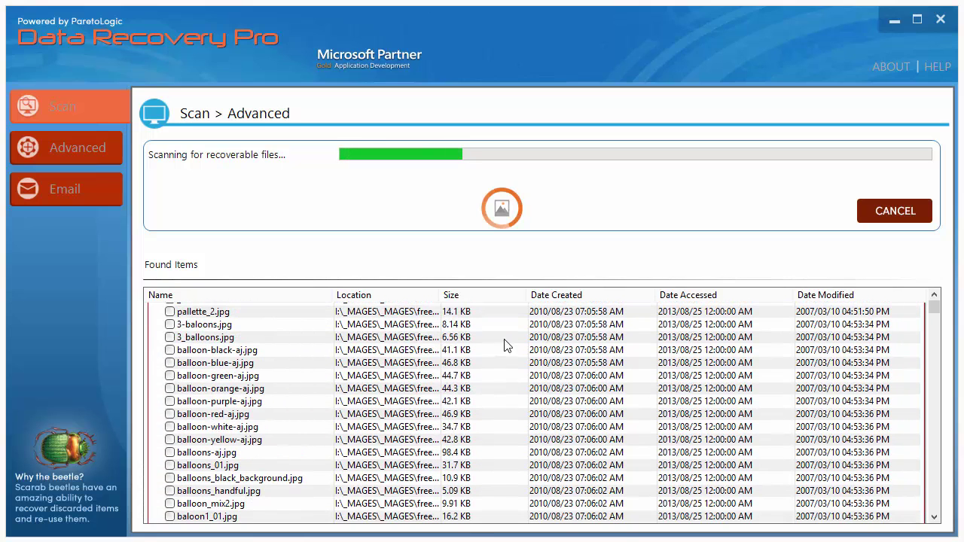
mouse_move(237, 366)
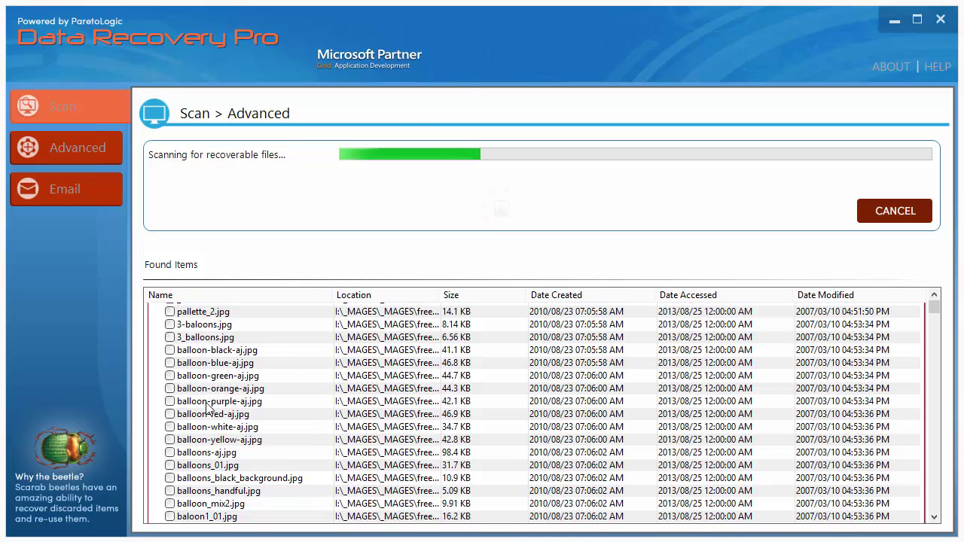
scroll(209, 407, "down", 4)
scroll(209, 406, "down", 15)
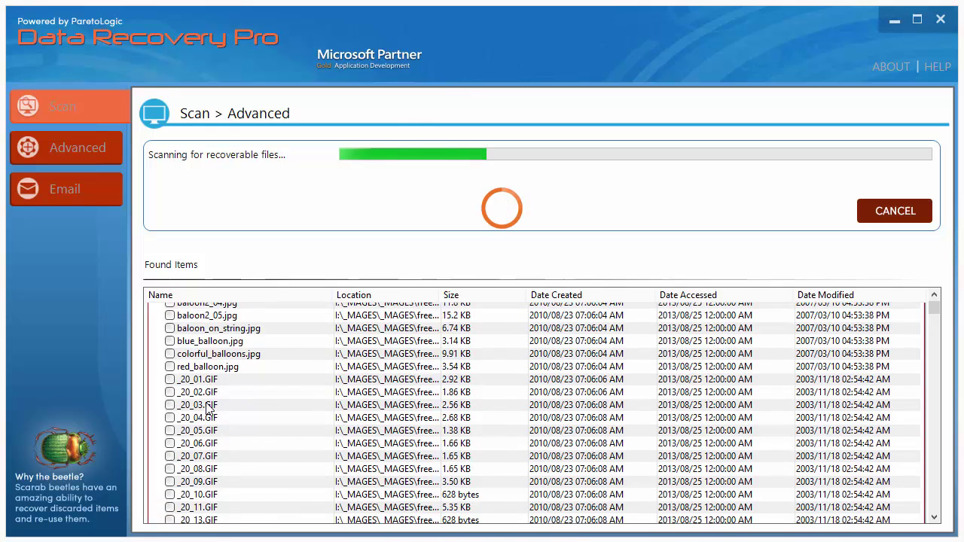
scroll(209, 406, "down", 20)
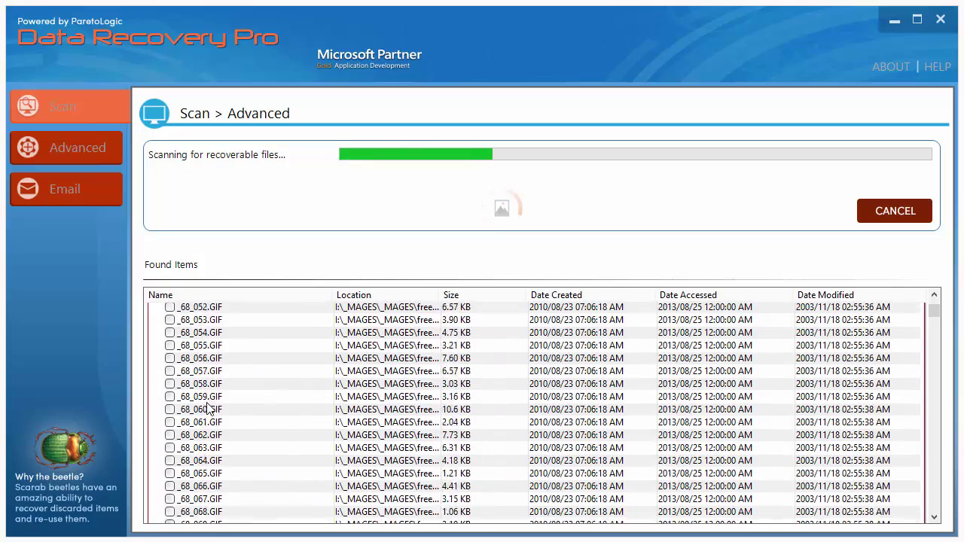
scroll(209, 407, "down", 10)
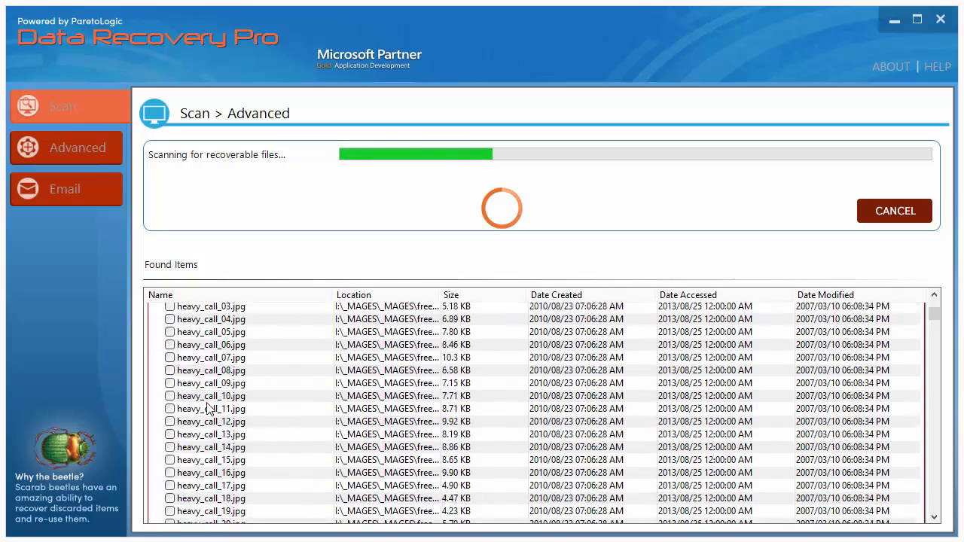
mouse_move(212, 396)
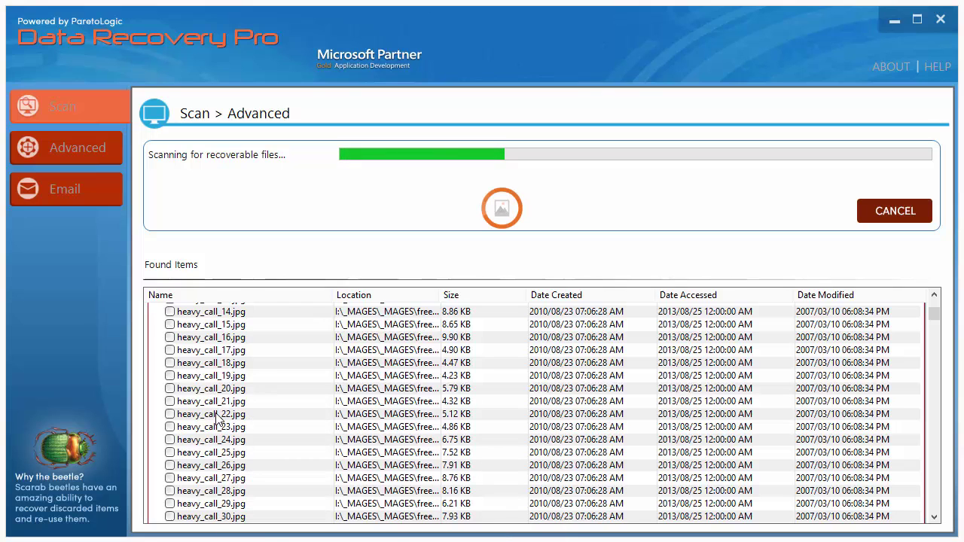
scroll(214, 419, "down", 8)
scroll(217, 419, "down", 10)
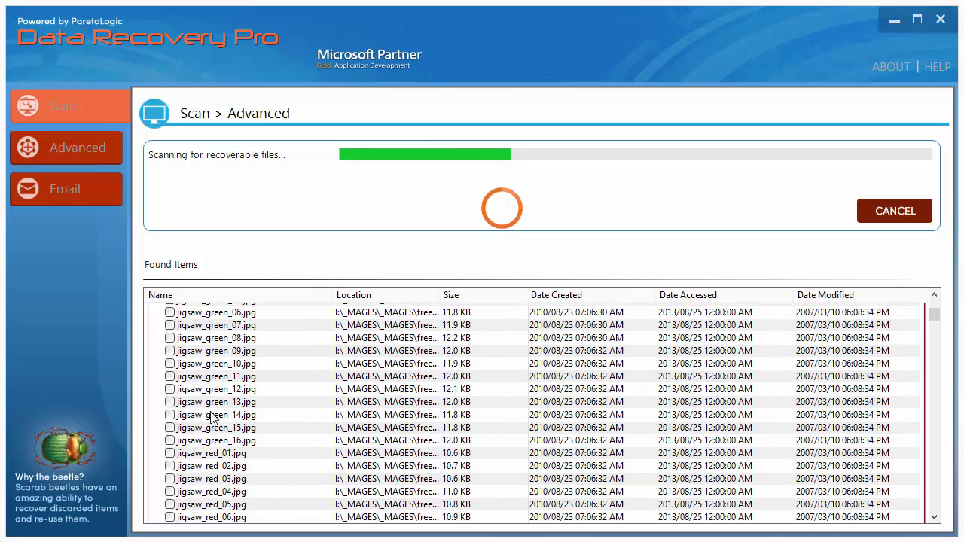
scroll(214, 419, "down", 8)
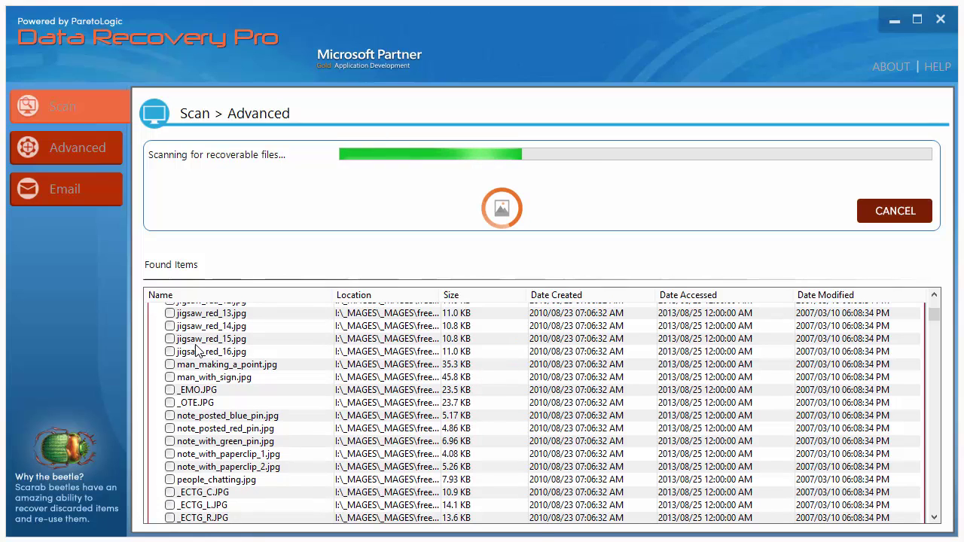
mouse_move(196, 347)
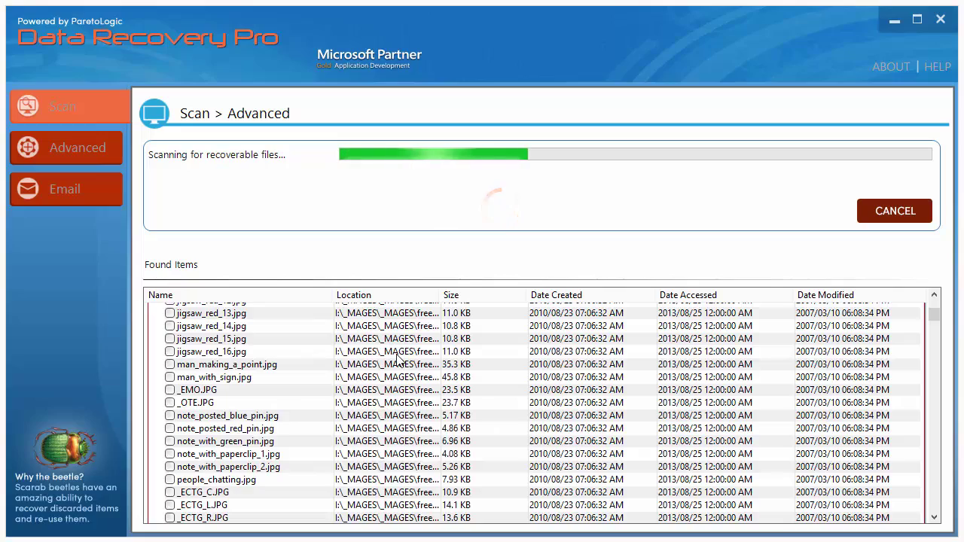
scroll(419, 365, "down", 2)
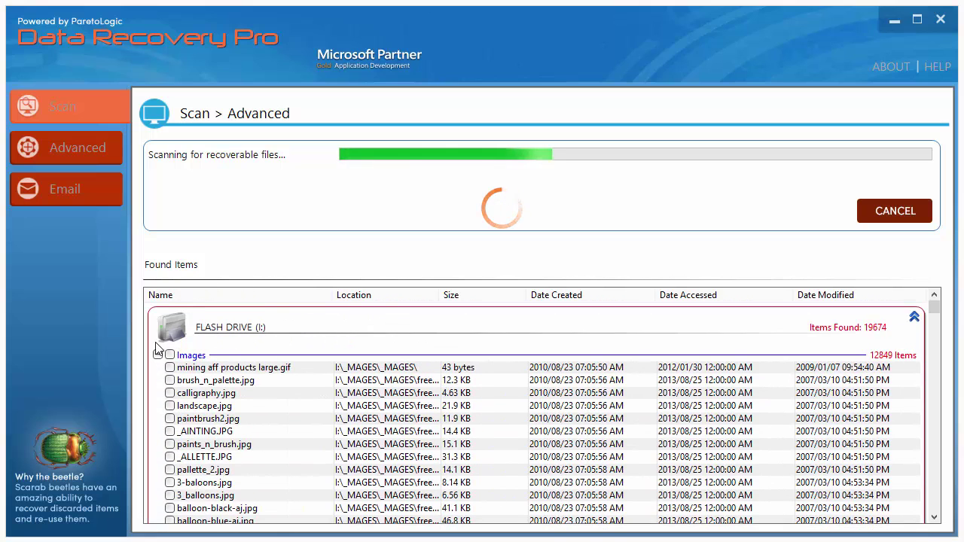
Collapse the Images list and cancel the scan to view the Select Items To Recover results.
left_click(157, 356)
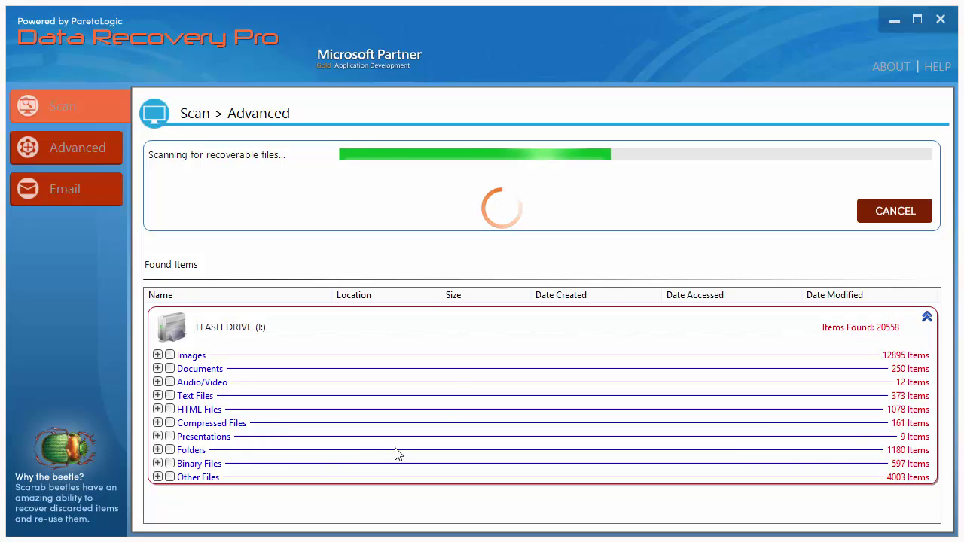
left_click(897, 214)
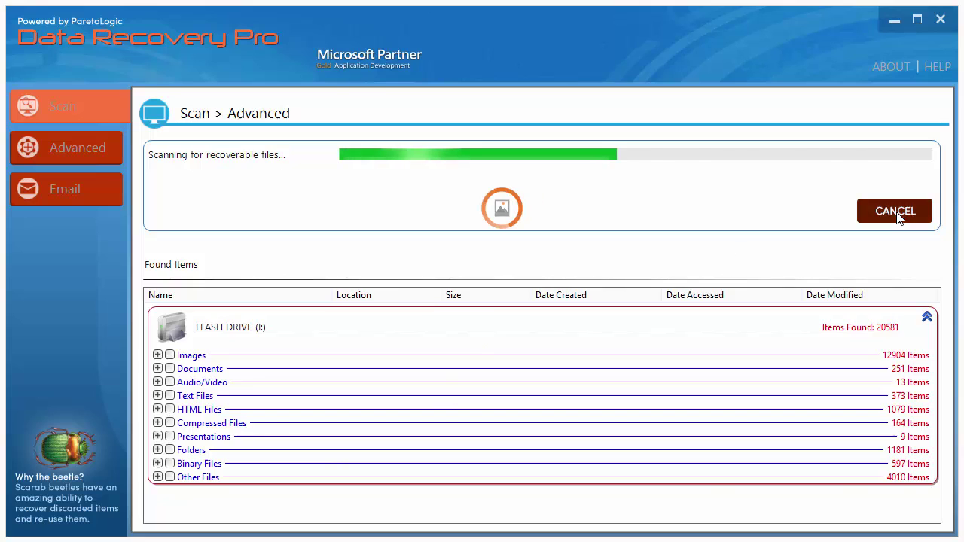